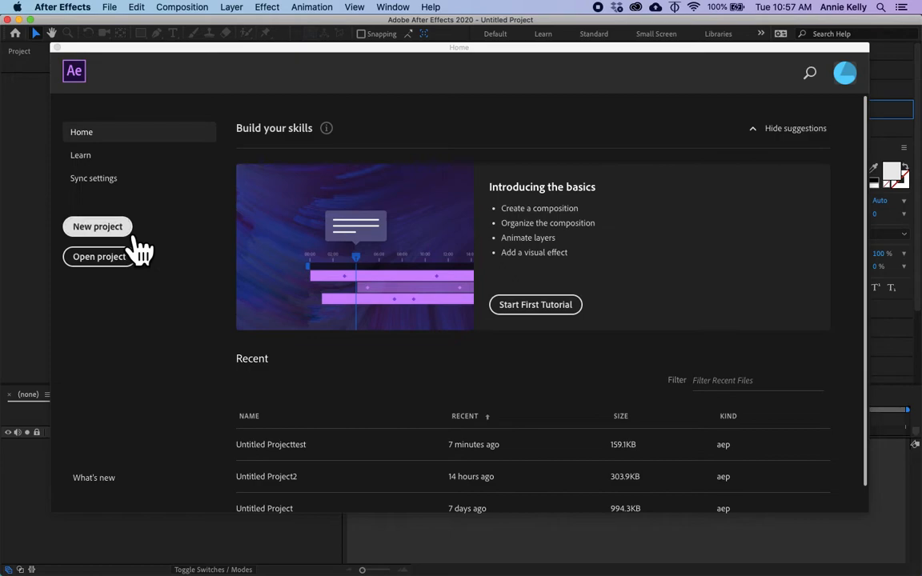
- Start a new project and switch to the Standard workspace
click(124, 231)
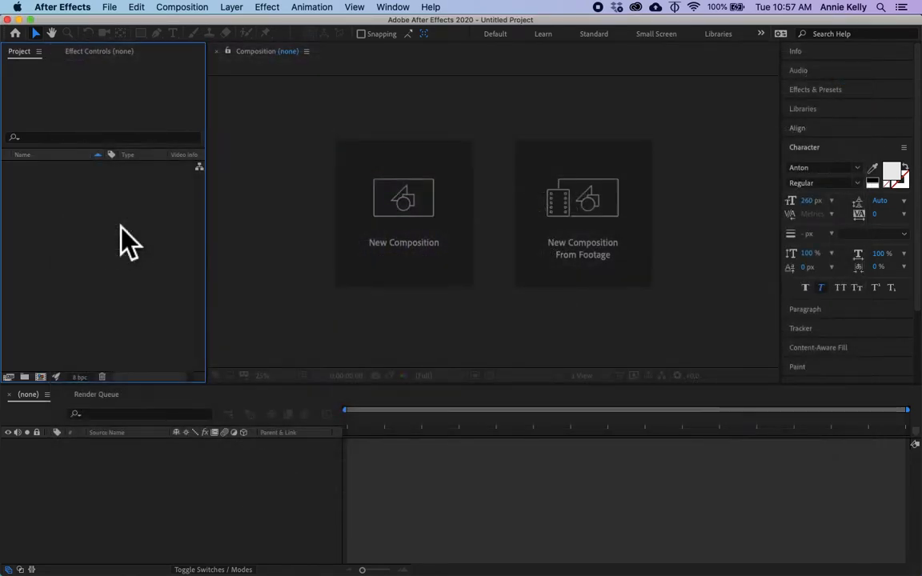
click(394, 7)
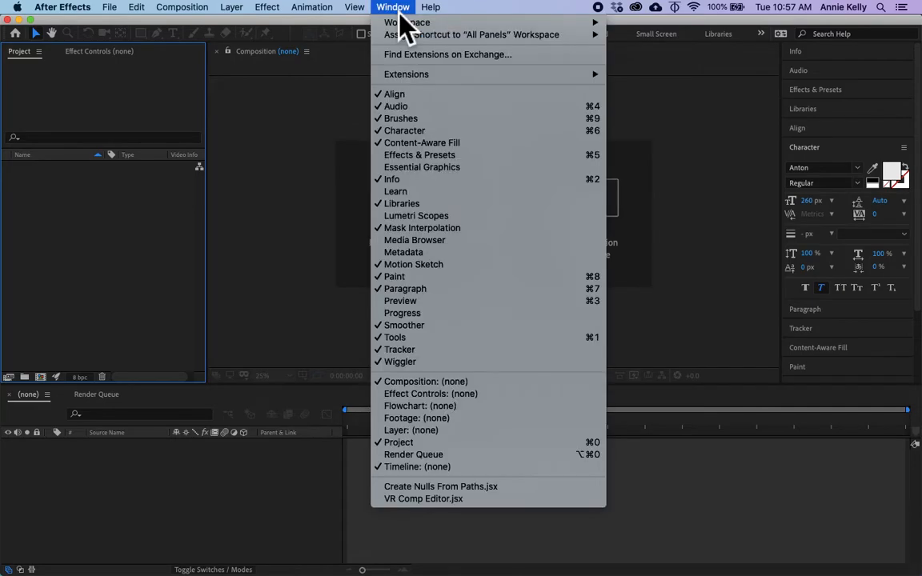
mouse_move(410, 22)
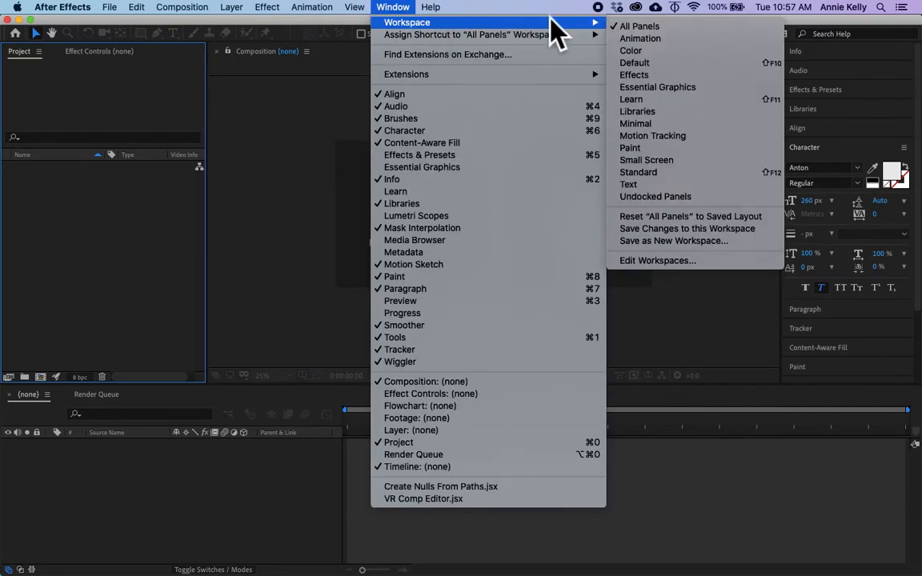
click(654, 172)
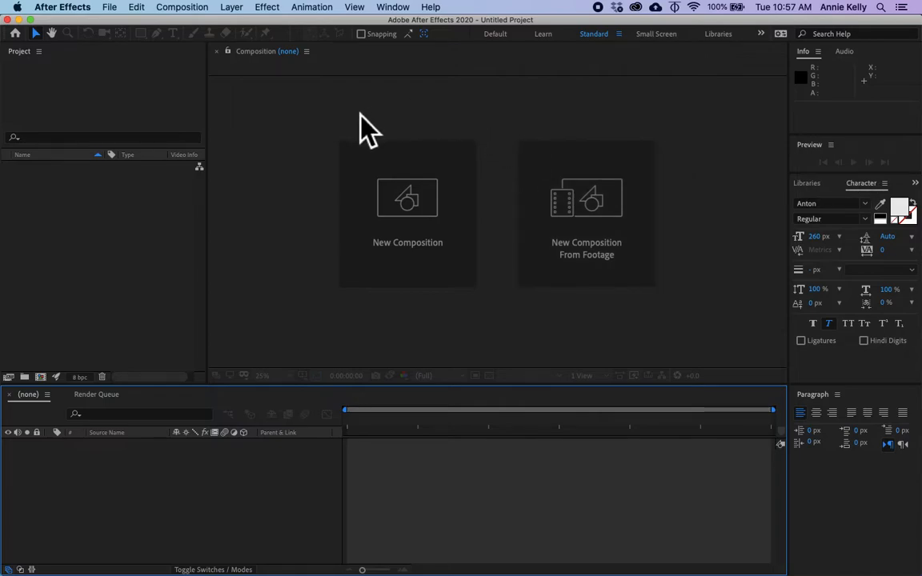
- Create a new composition with the HDTV 1080 29.97 preset and a 30-second duration
click(410, 226)
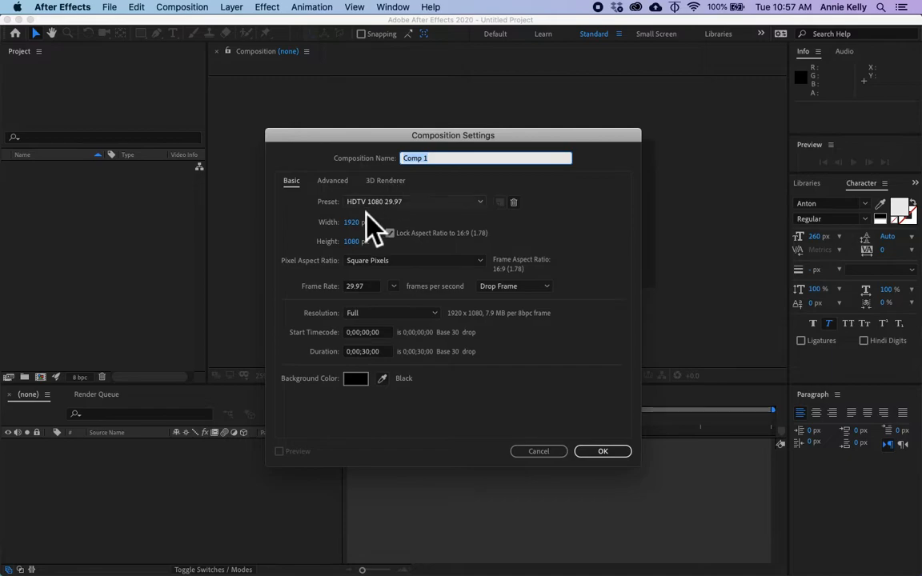
click(605, 453)
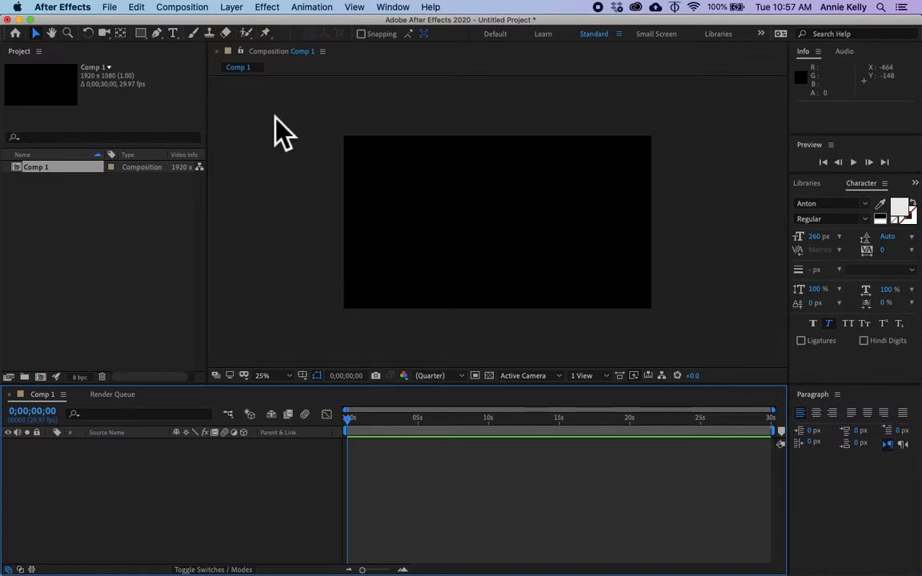
- Add a wide paragraph text box in the upper half of the composition reading HELLO, and finish editing the text
click(178, 40)
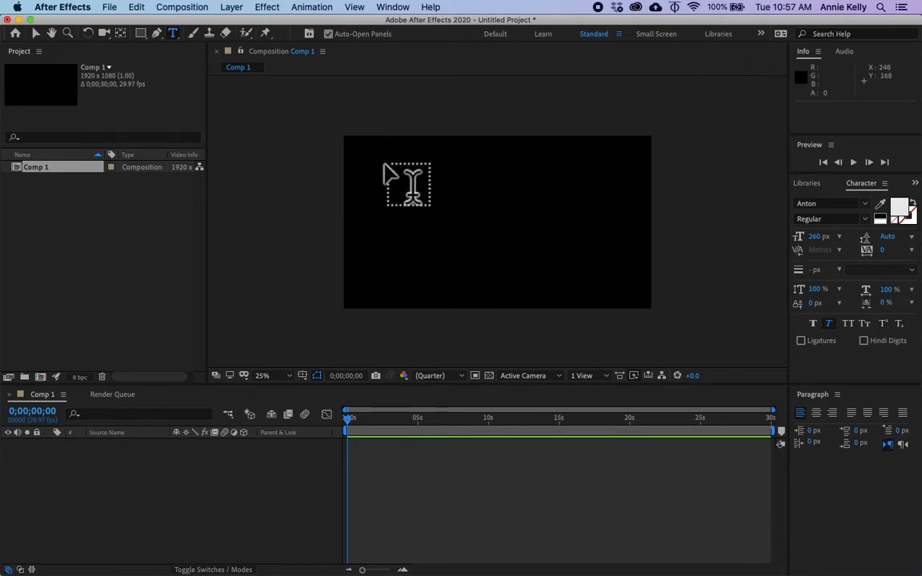
drag(403, 172, 609, 230)
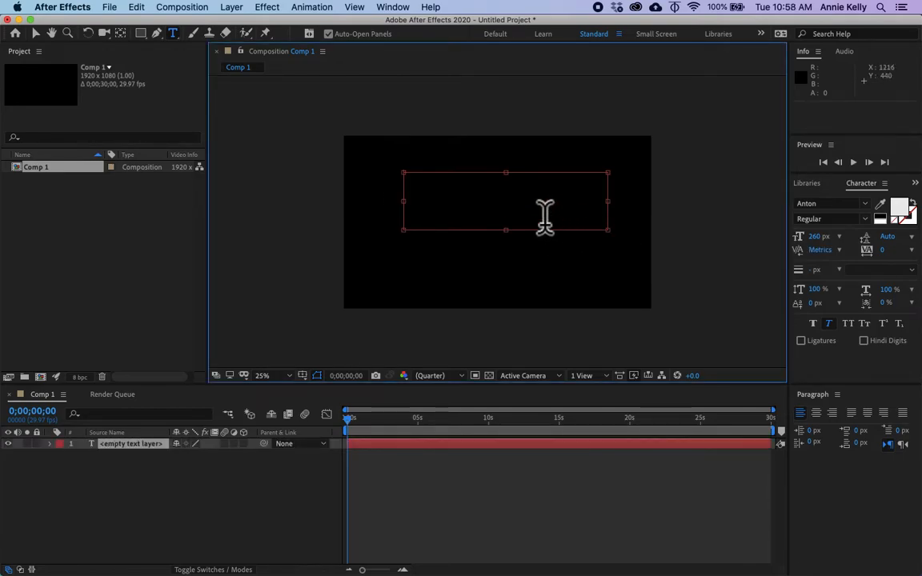
text(H)
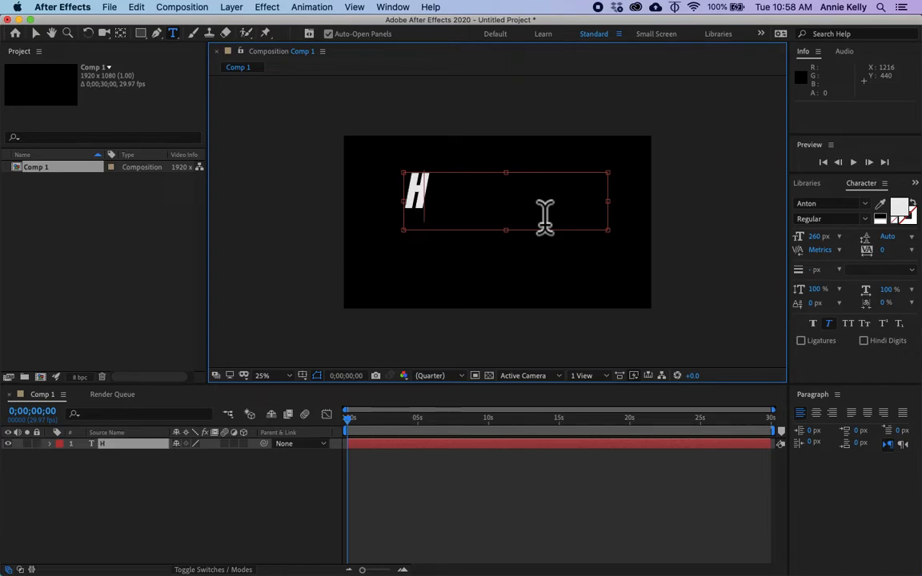
text(ELLO)
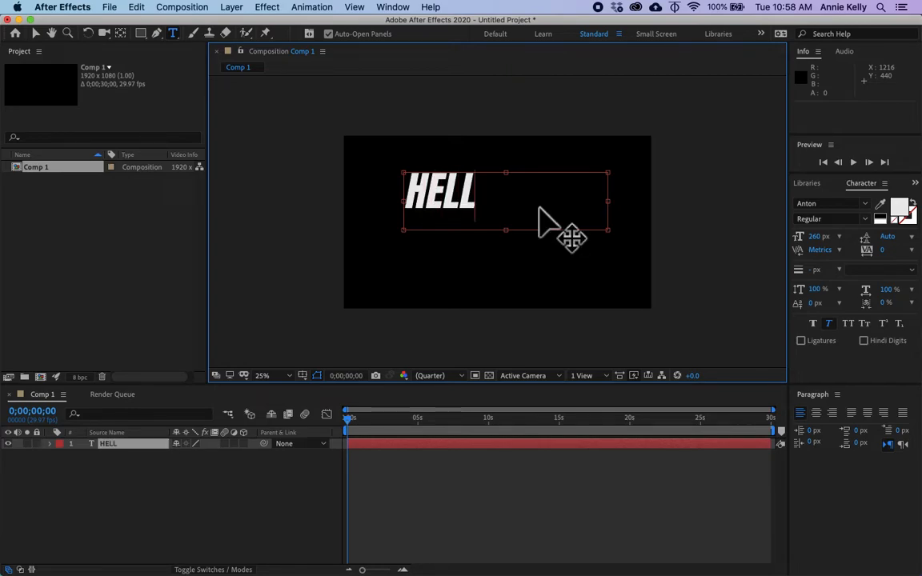
shift+click(439, 220)
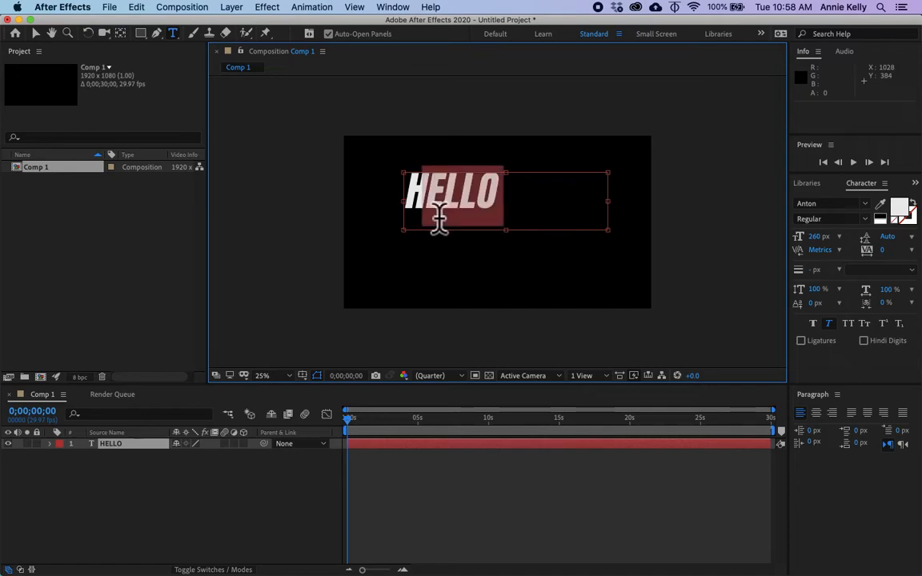
click(422, 212)
key(super+a)
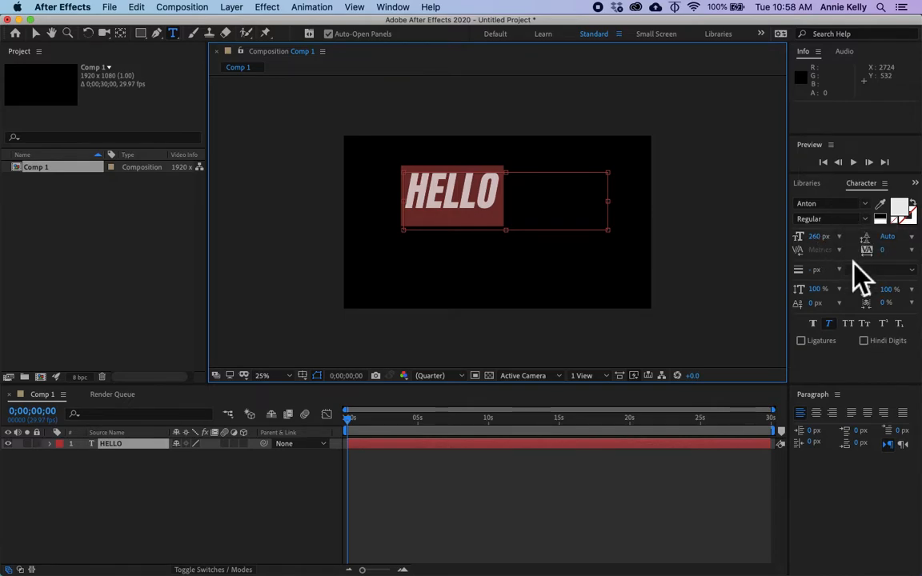
click(528, 215)
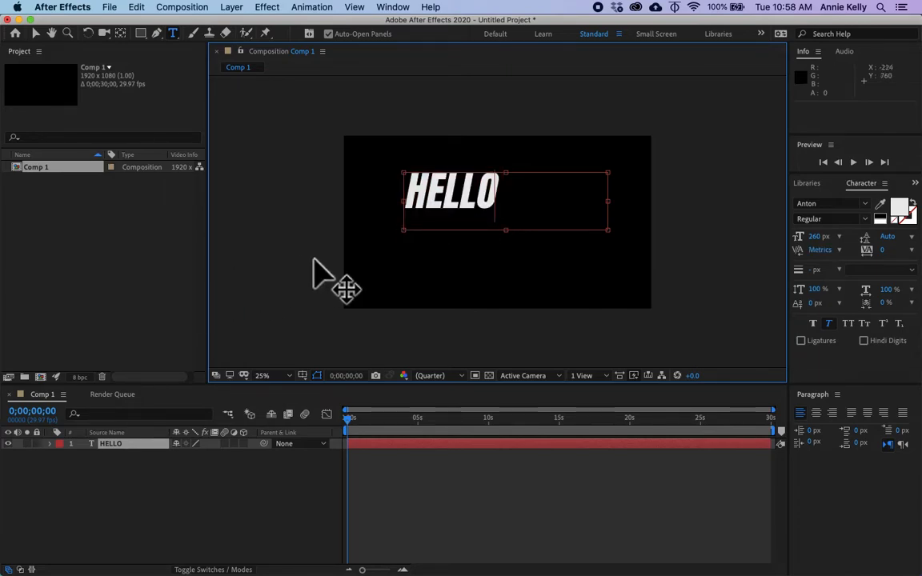
click(128, 457)
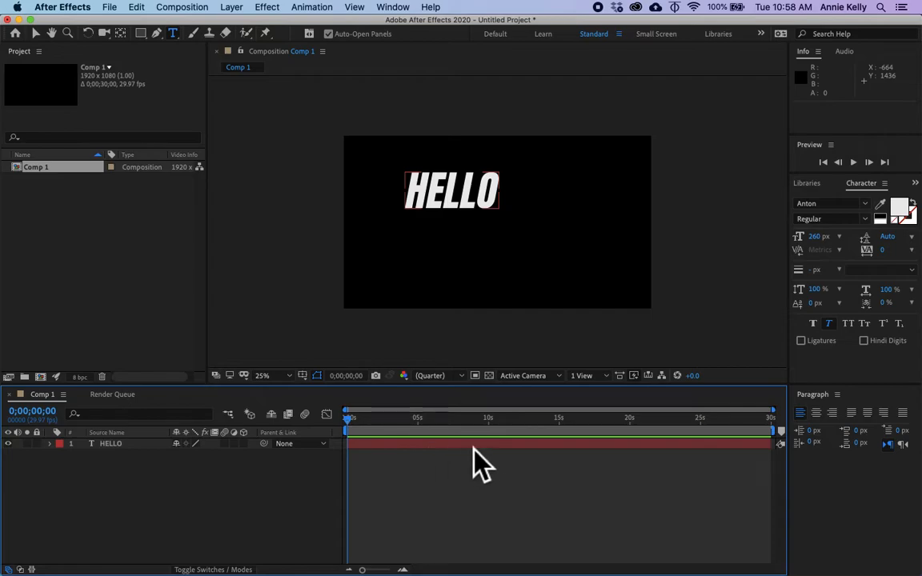
click(366, 461)
click(378, 444)
click(431, 458)
click(386, 445)
click(402, 450)
click(361, 447)
click(479, 482)
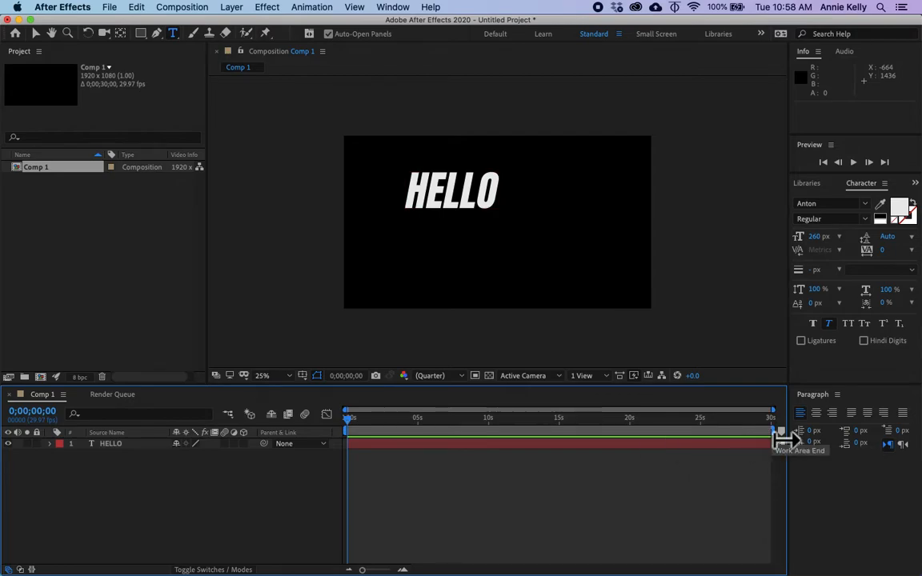
click(727, 445)
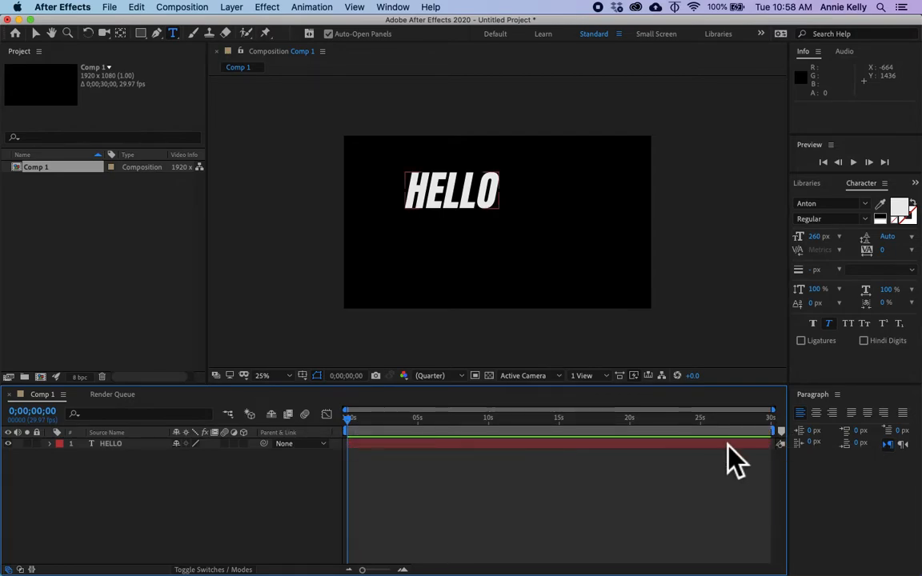
drag(783, 436, 786, 437)
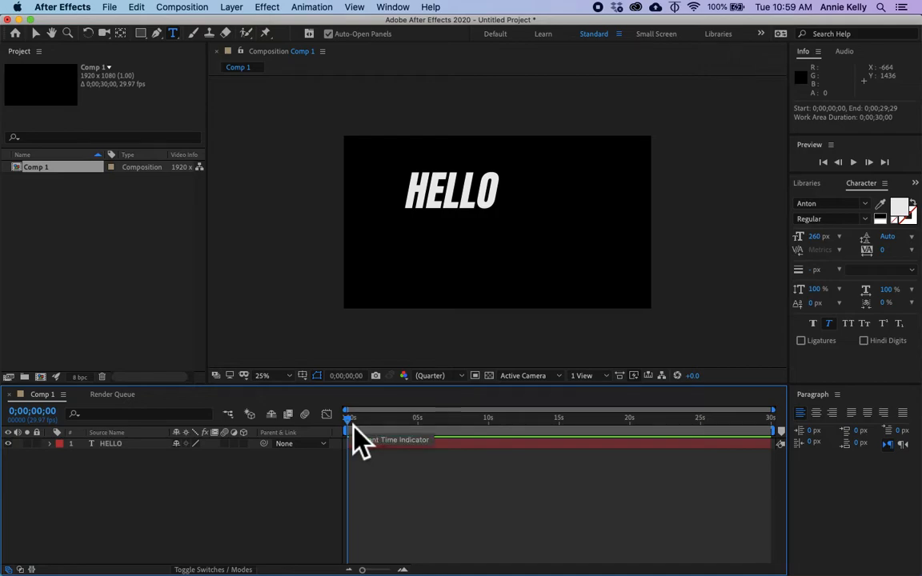
mouse_move(354, 427)
mouse_down()
mouse_move(548, 430)
mouse_move(400, 425)
mouse_move(347, 433)
mouse_move(358, 426)
mouse_move(350, 424)
mouse_up()
- Start Position keyframing on the HELLO layer at 0 seconds and move the text beyond the frame's left edge to about 26, 616
click(88, 445)
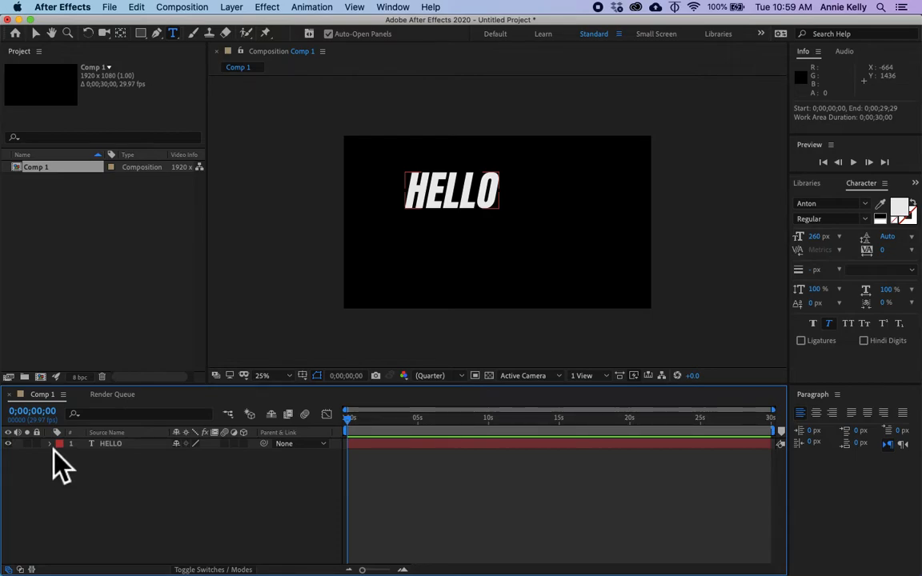
click(50, 445)
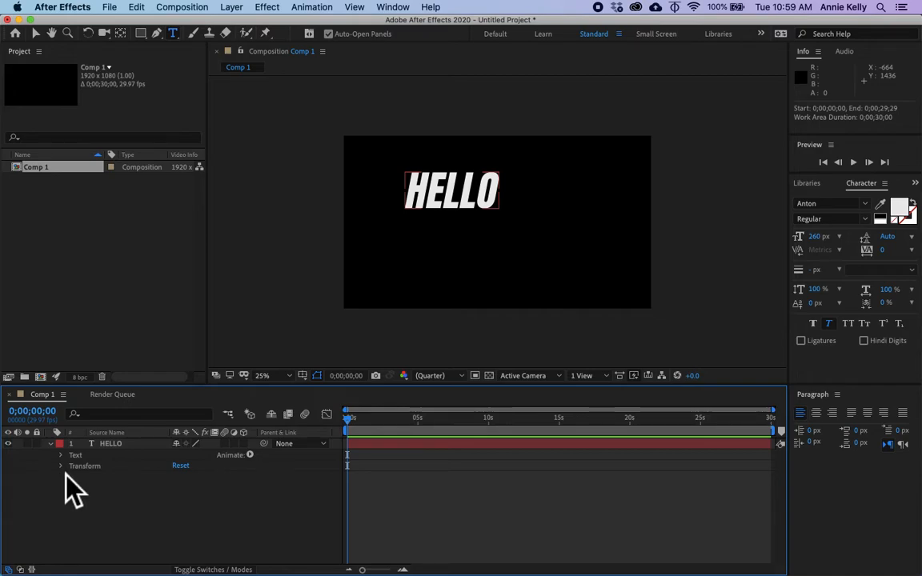
click(63, 469)
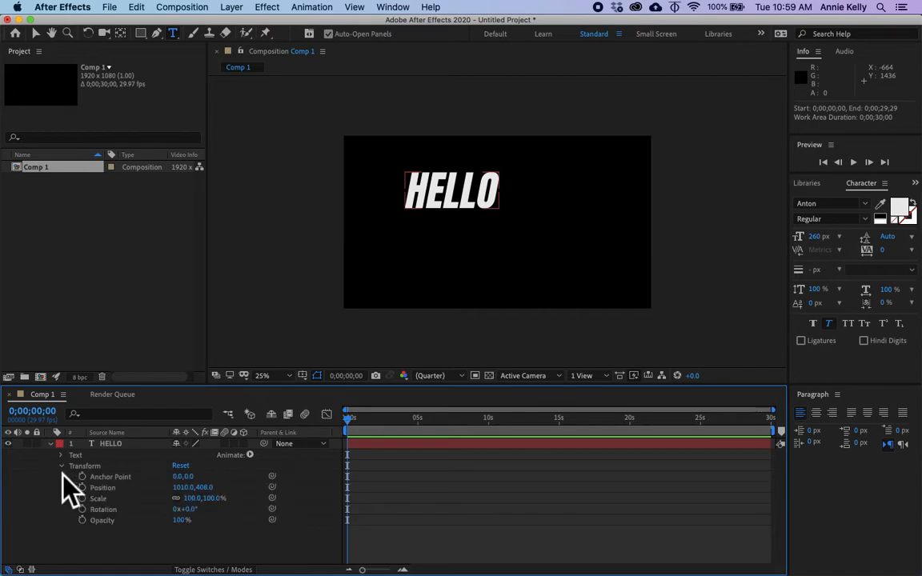
click(121, 532)
click(82, 488)
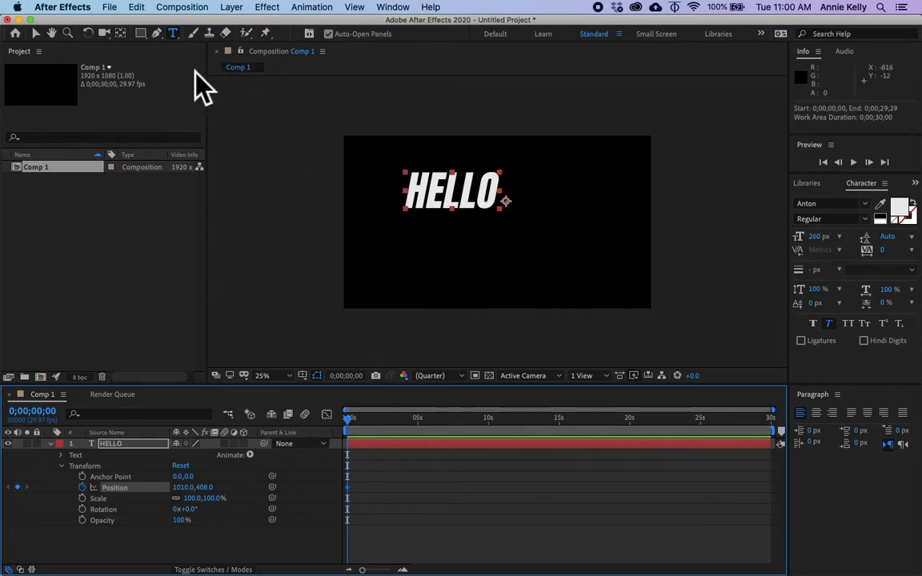
click(38, 35)
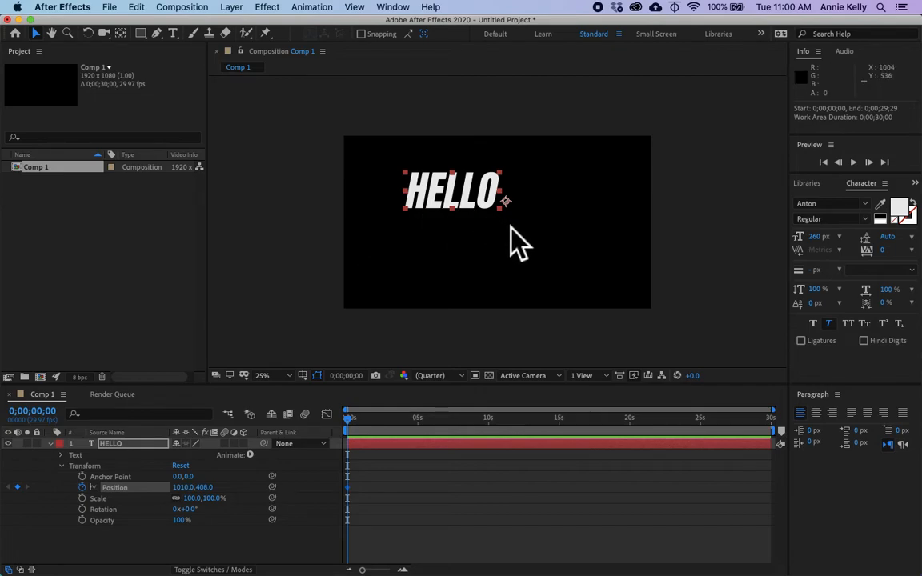
drag(485, 205, 322, 227)
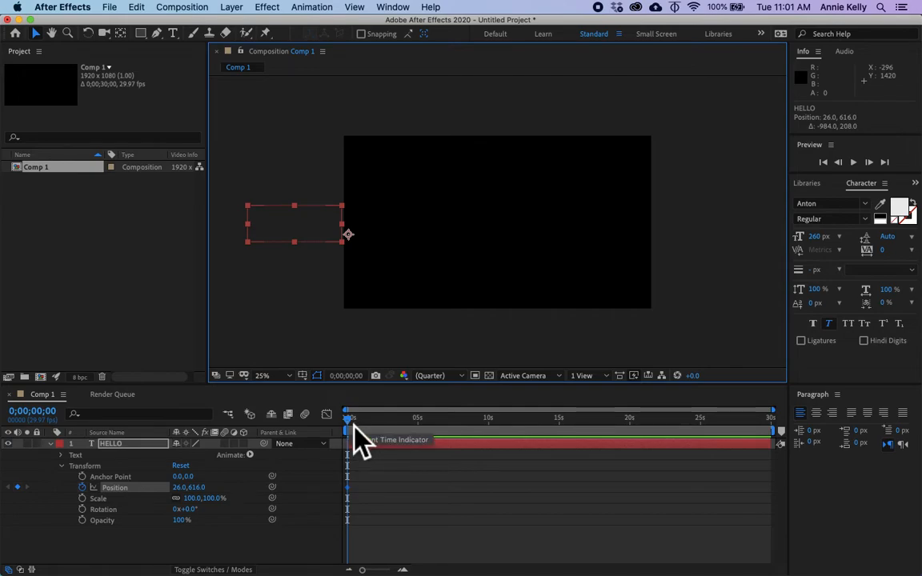
- Add a second Position keyframe at 0;00;02;24 with the HELLO text moved horizontally to the frame's center, about 1284, 616
drag(354, 426, 393, 431)
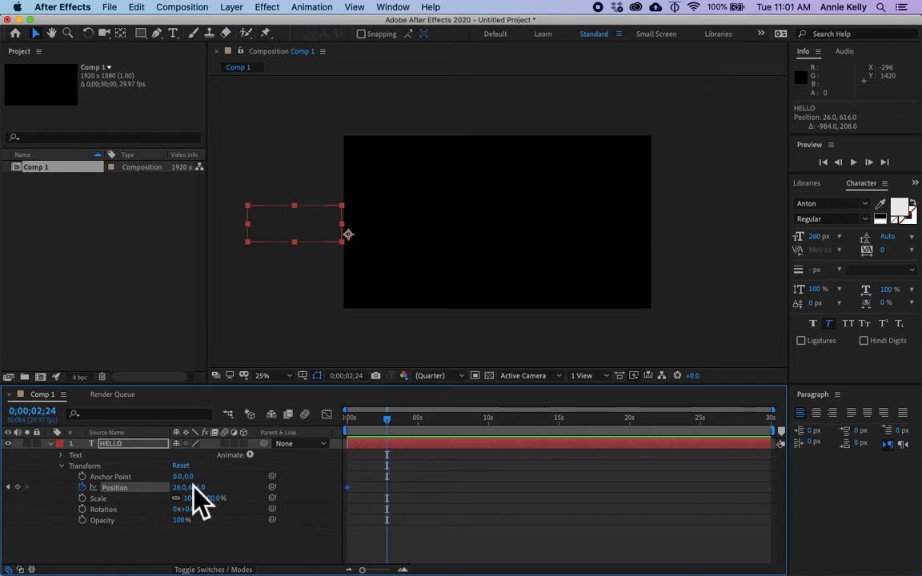
click(19, 488)
drag(184, 488, 481, 534)
drag(206, 487, 392, 488)
drag(197, 488, 475, 486)
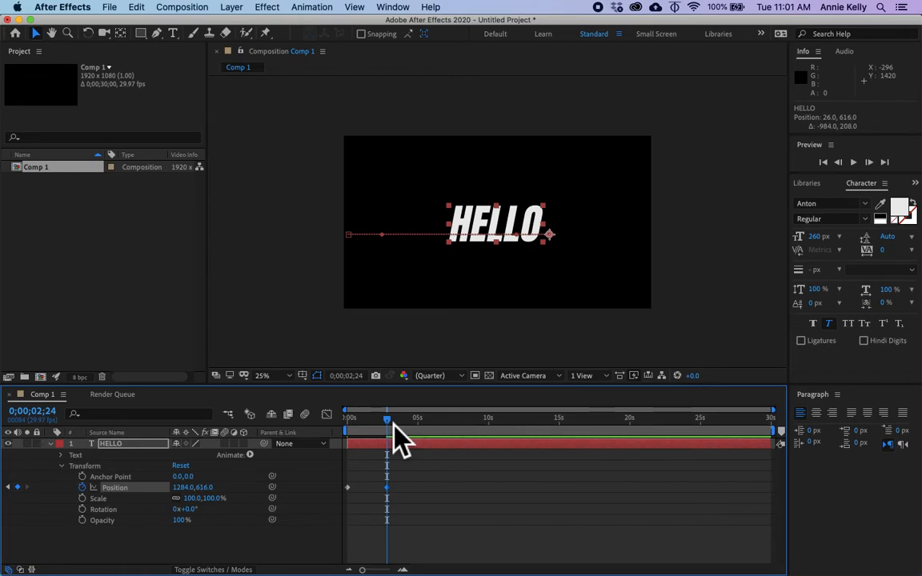
- Preview the HELLO slide-in animation from the start of the composition
drag(393, 422, 349, 423)
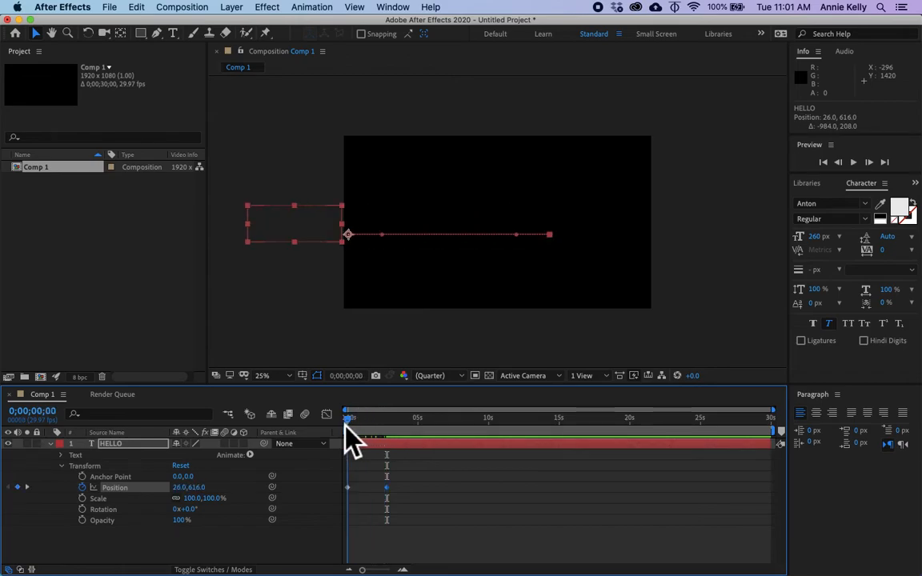
key(space)
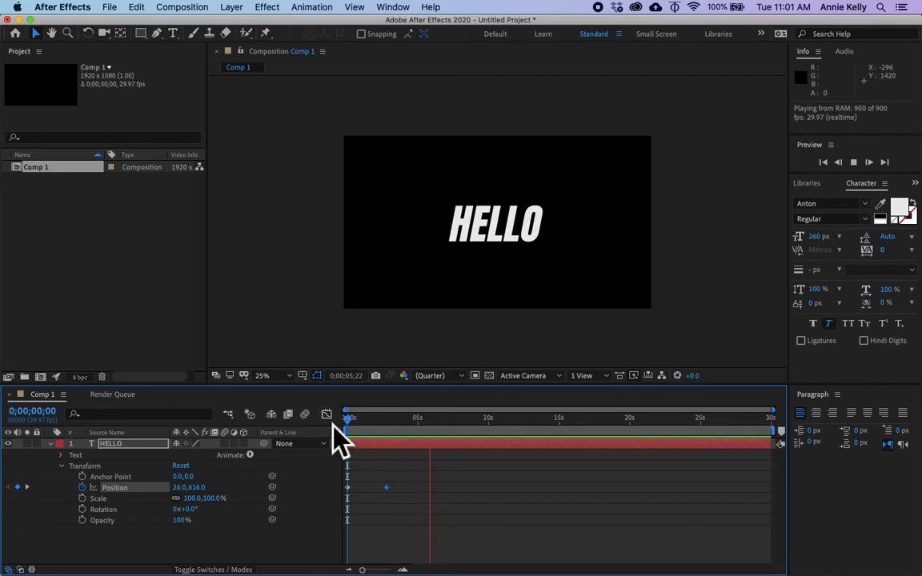
key(space)
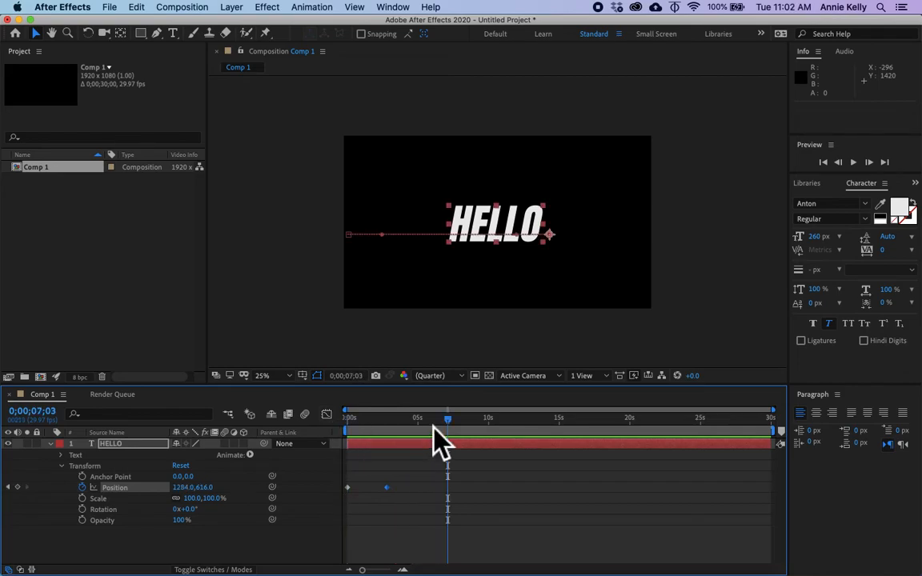
- Apply Easy Ease to the second Position keyframe of the HELLO layer
right_click(395, 493)
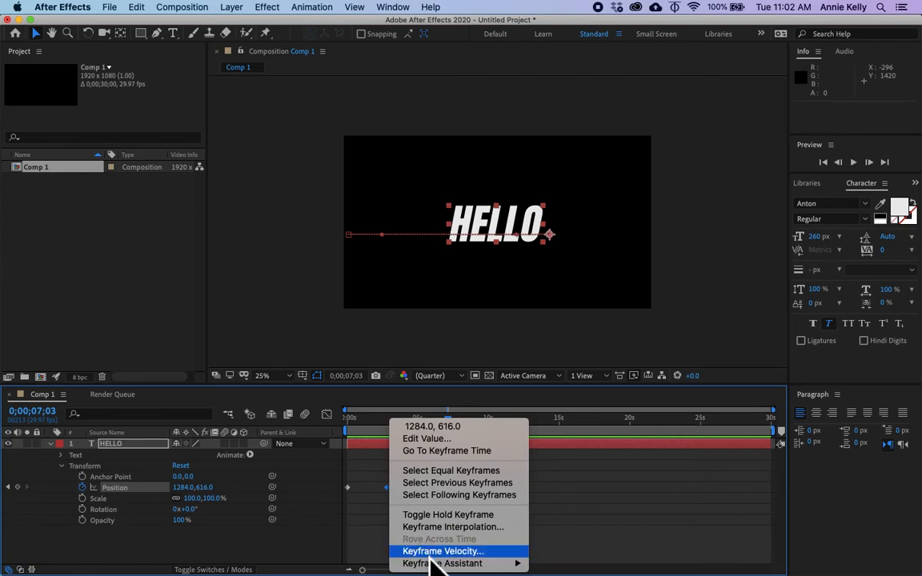
mouse_move(433, 563)
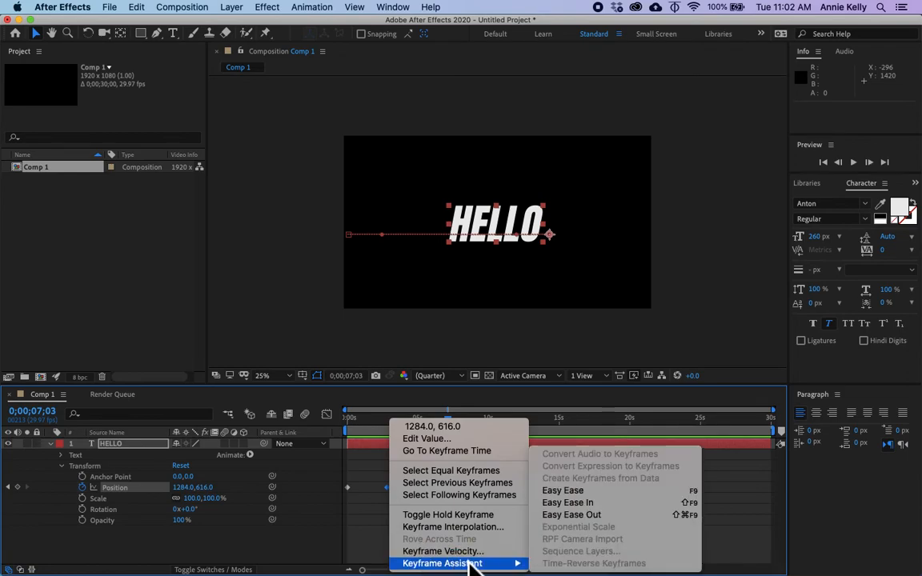
click(584, 492)
- Play the composition from the beginning to check the eased text motion
drag(459, 426, 346, 442)
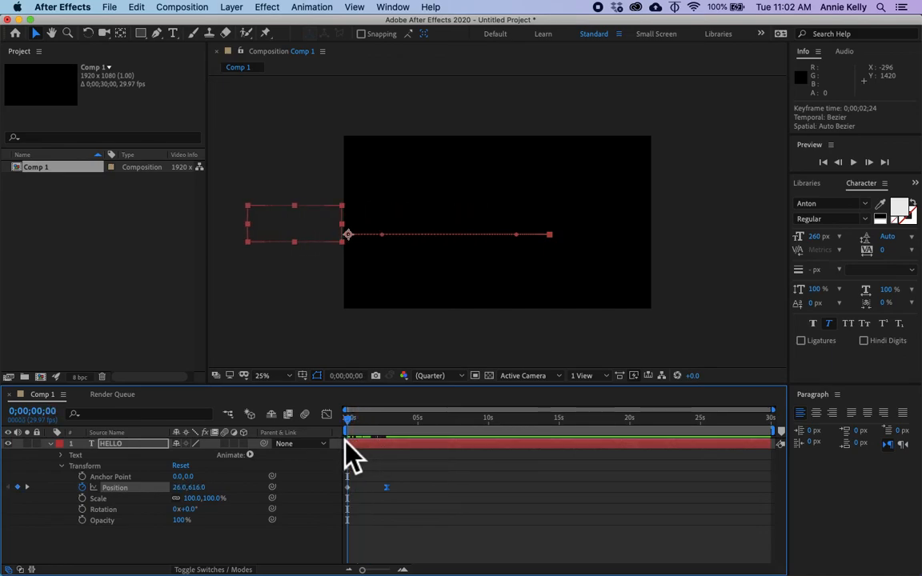
key(space)
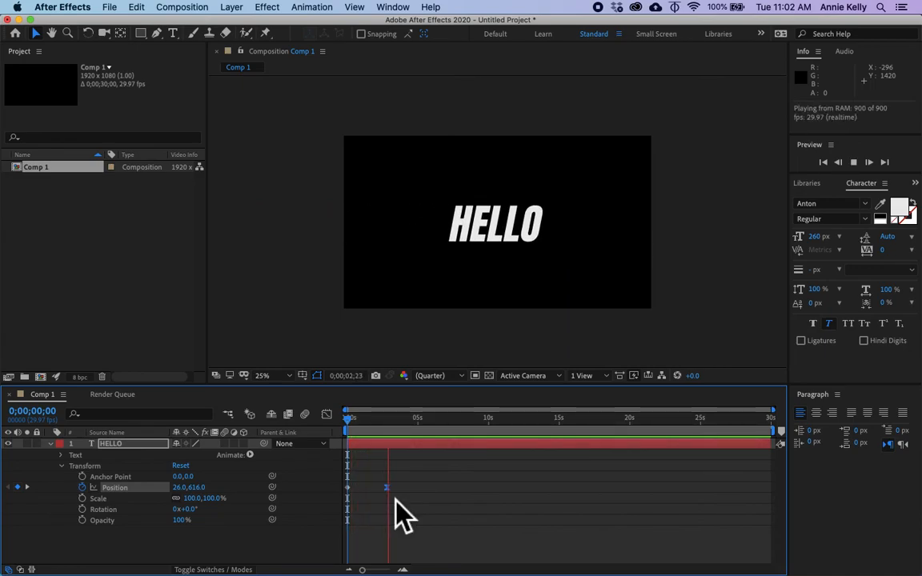
key(space)
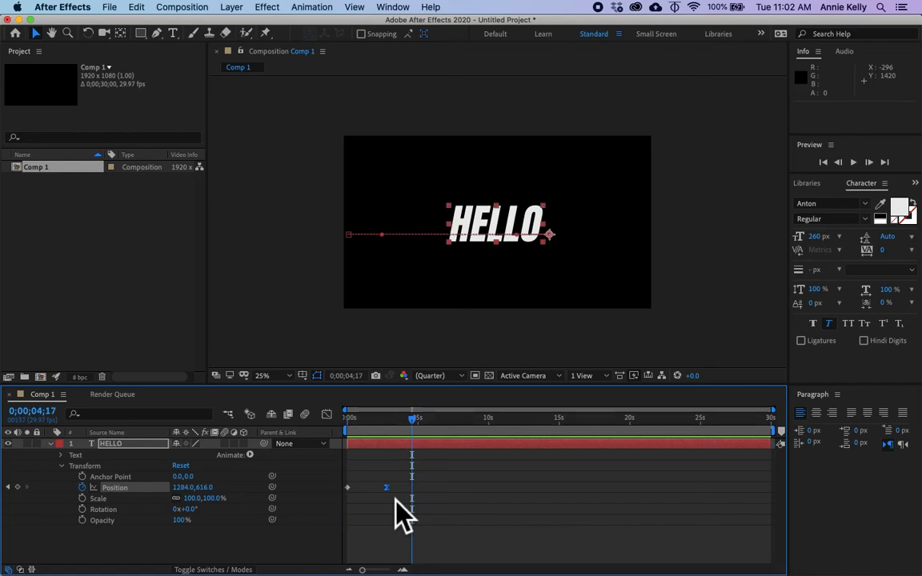
- Enable motion blur for the HELLO layer and return to the beginning of the timeline
click(225, 445)
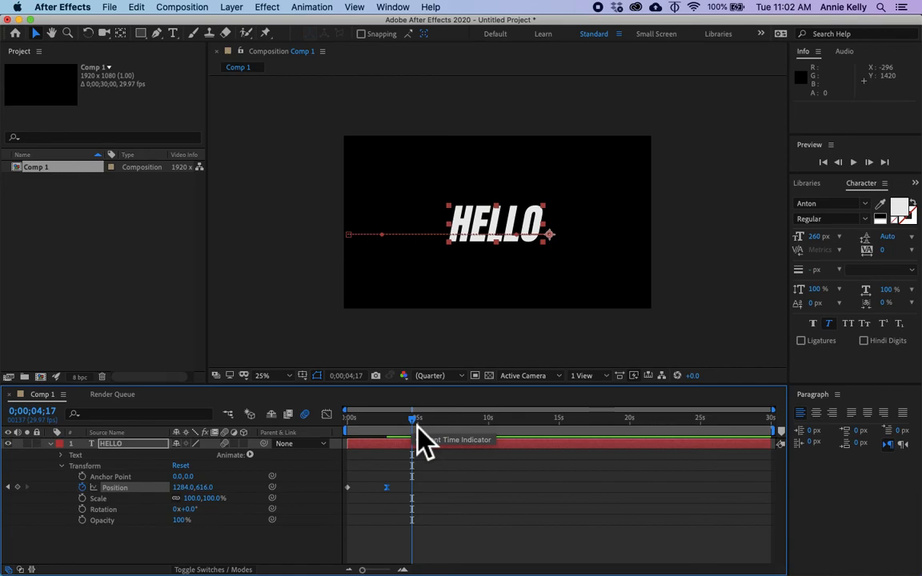
drag(417, 422, 350, 436)
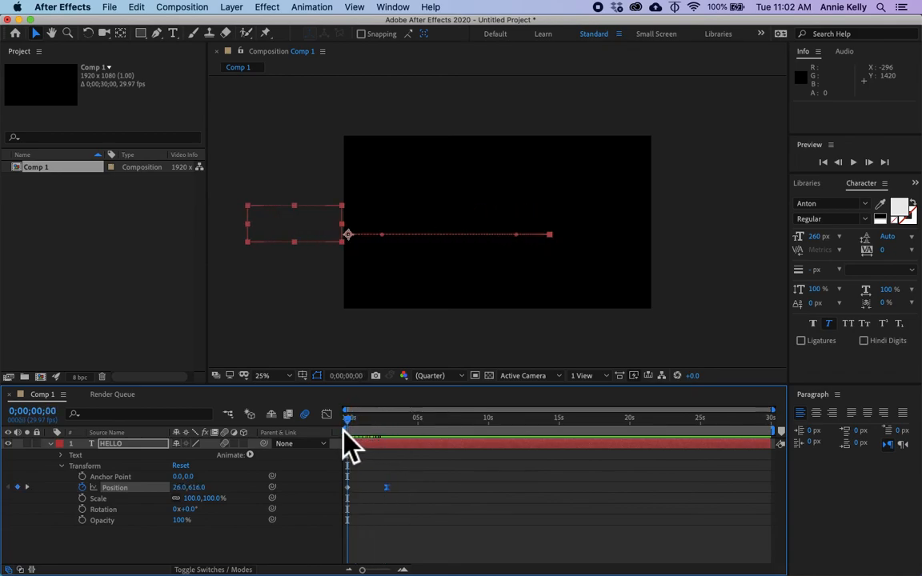